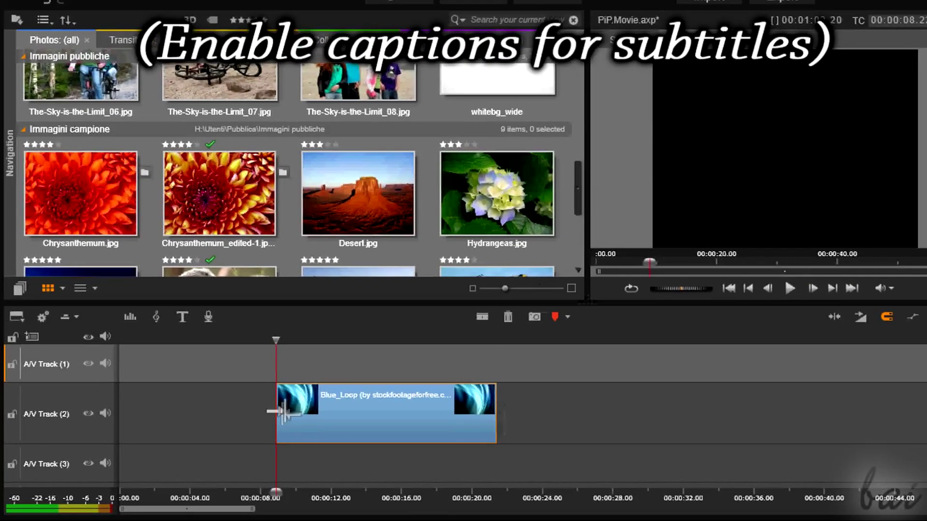
- Place Hydrangeas.jpg from the library on A/V Track (1) above the start of the Blue_Loop clip
left_click_drag(280, 338, 308, 340)
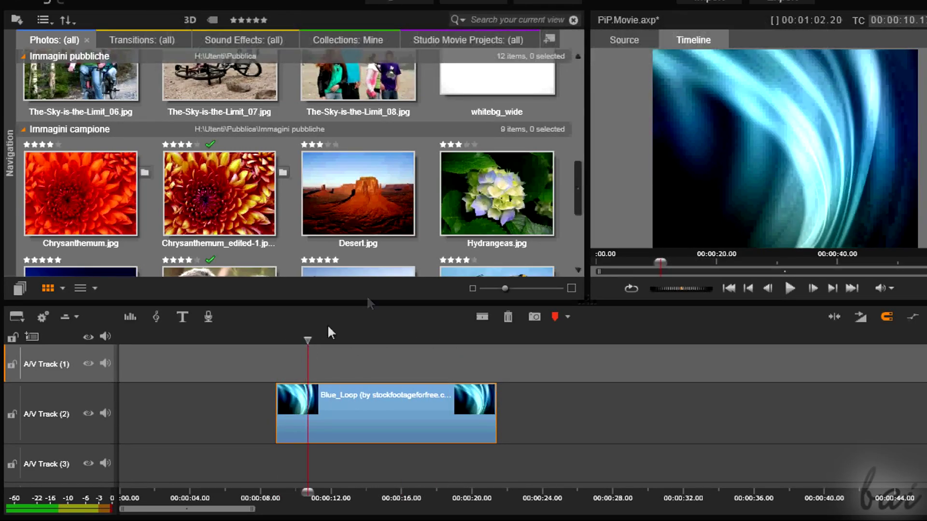
left_click(483, 209)
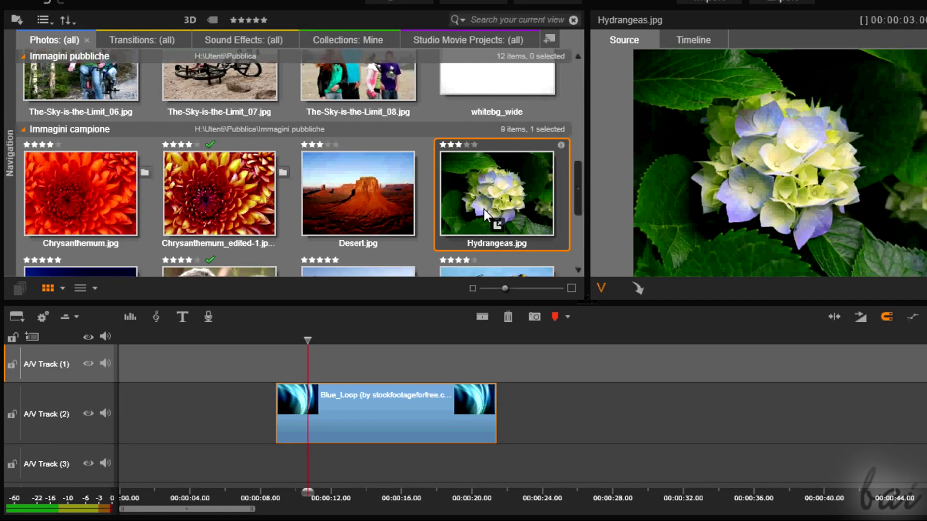
left_click_drag(484, 209, 319, 364)
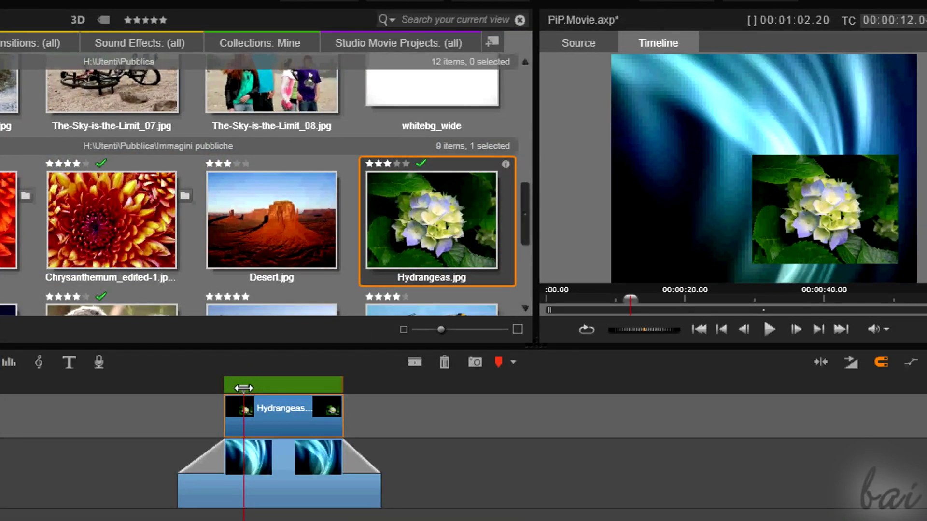
- Extend the end of the Hydrangeas clip and add a closing fade to the Blue_Loop clip beneath it
left_click_drag(243, 387, 265, 388)
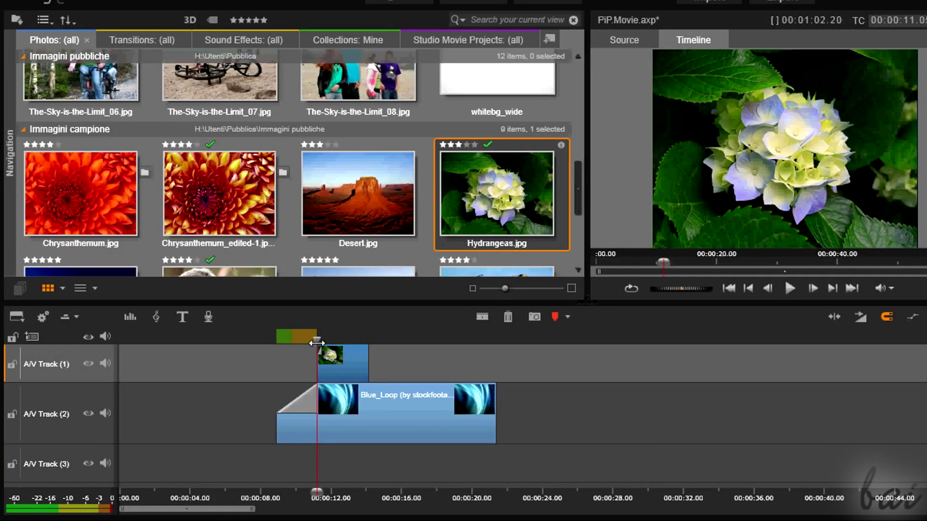
mouse_move(315, 341)
left_mouse_down()
mouse_move(287, 341)
mouse_move(372, 341)
mouse_move(323, 342)
left_mouse_up()
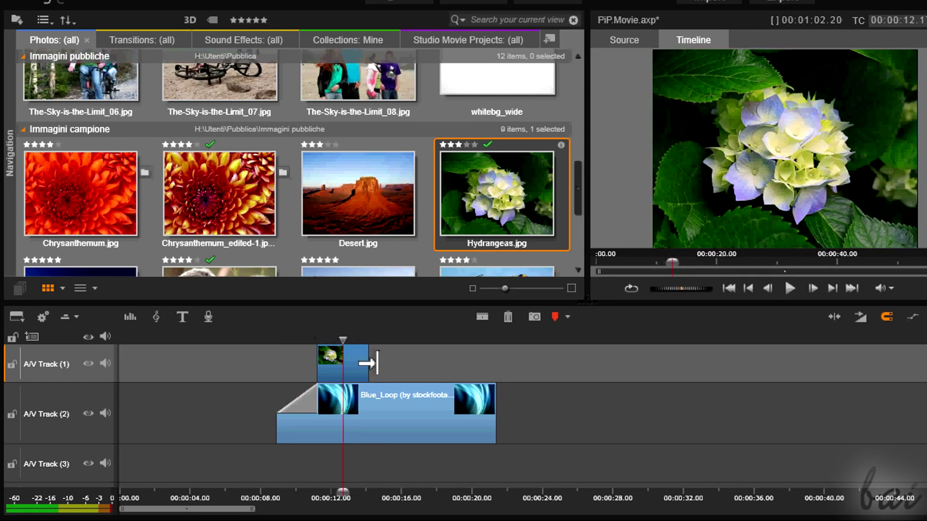
left_click_drag(371, 363, 421, 370)
left_click_drag(498, 401, 423, 394)
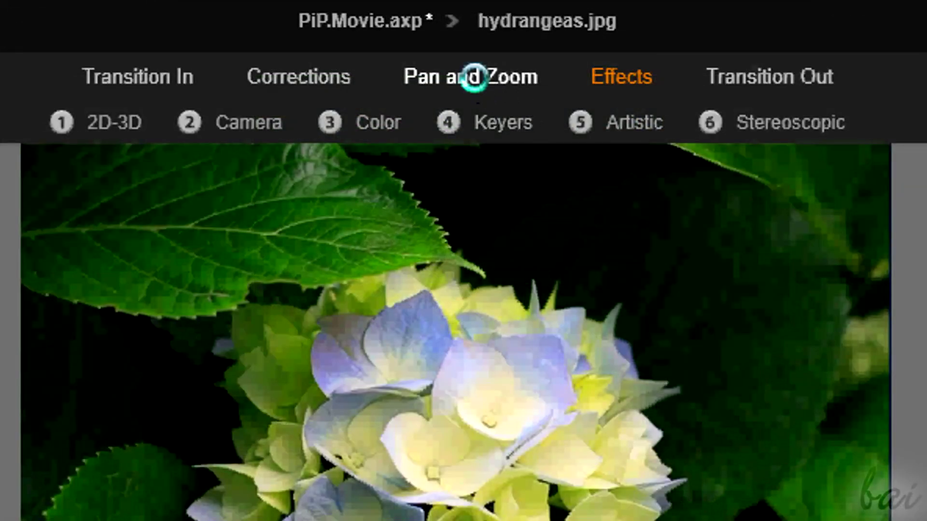
- Shrink the Hydrangeas image to a zoom of -99,964 with static Pan and Zoom and preview it in the upper-left corner of the frame
left_click(482, 84)
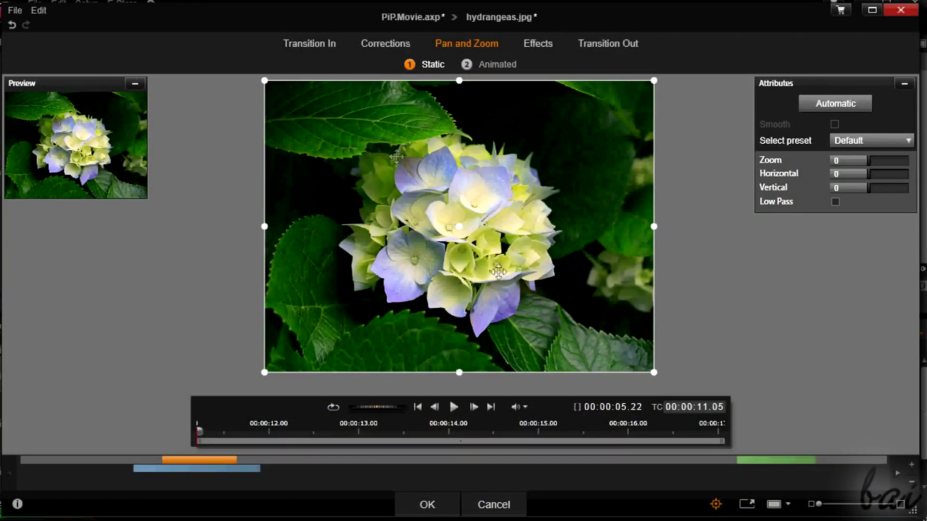
left_click_drag(651, 370, 811, 503)
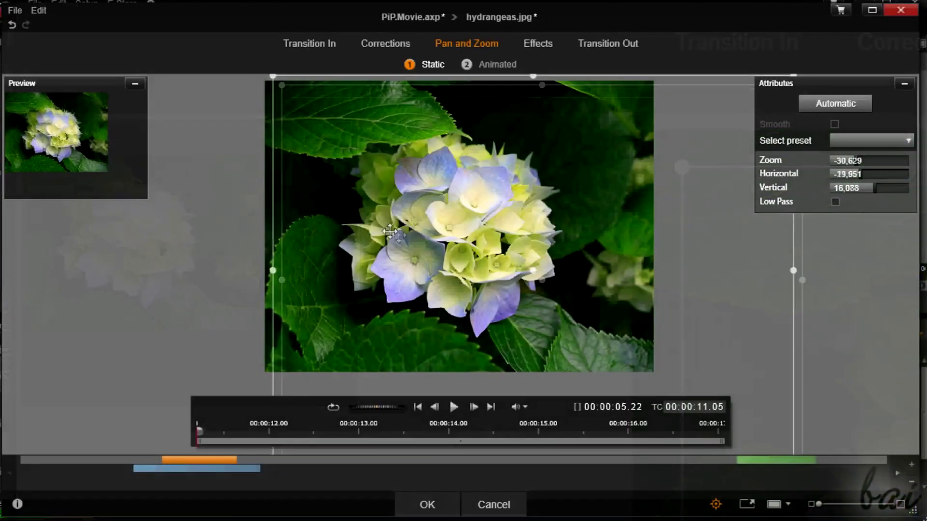
mouse_move(397, 234)
left_mouse_down()
mouse_move(356, 225)
mouse_move(384, 248)
mouse_move(397, 242)
left_mouse_up()
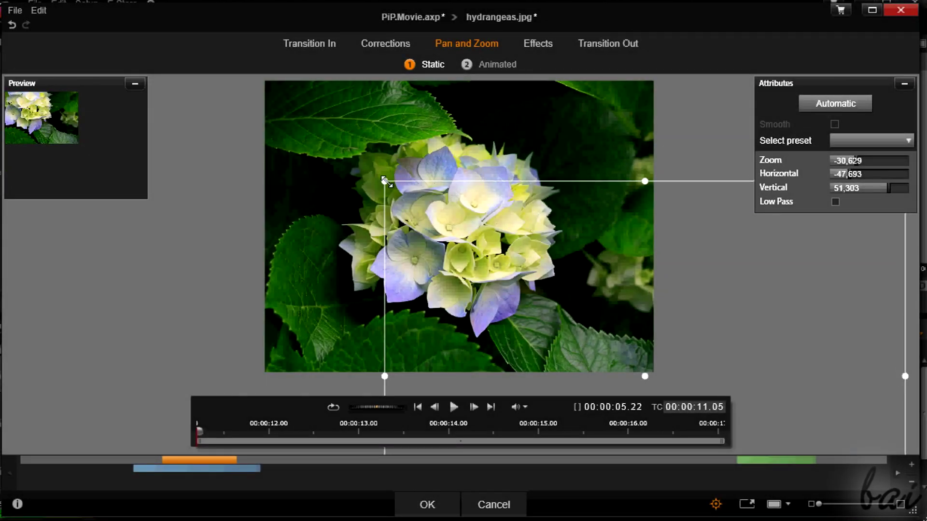
left_click_drag(385, 181, 153, 22)
left_click_drag(217, 124, 331, 195)
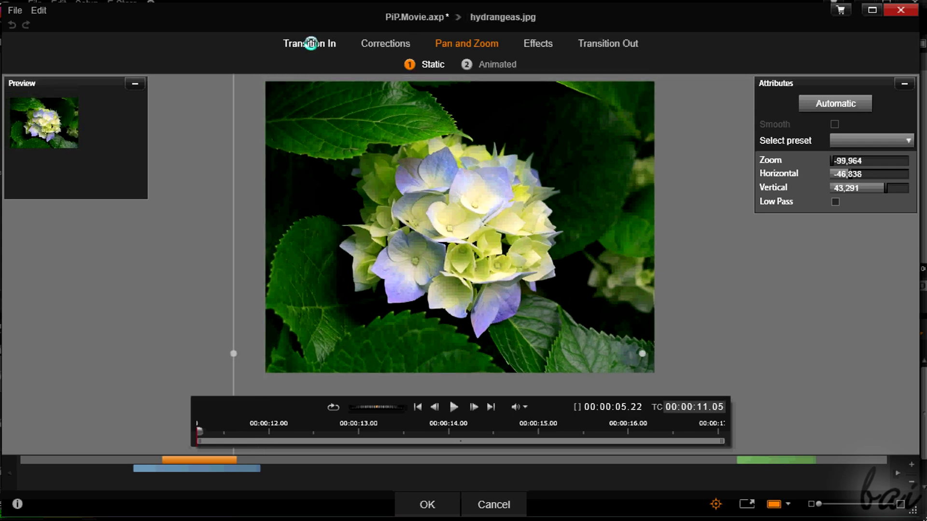
left_click(311, 43)
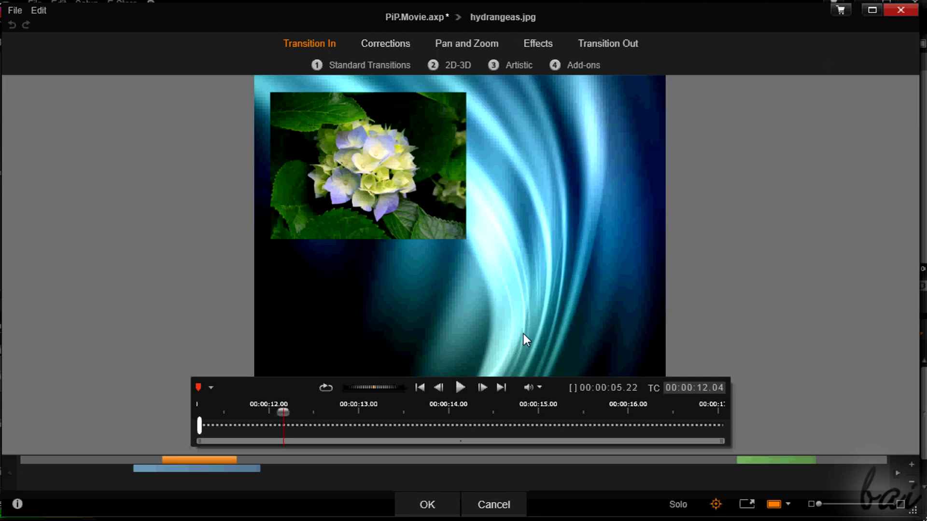
left_click_drag(233, 417, 290, 415)
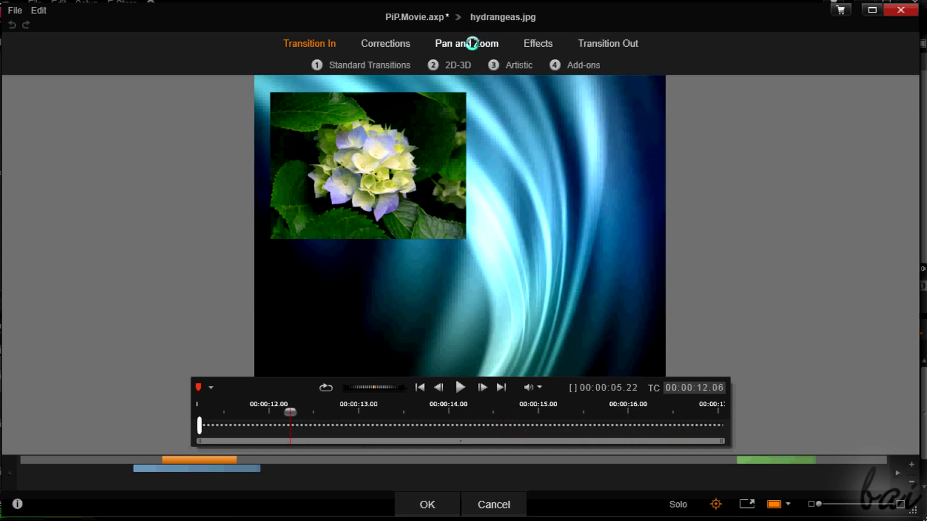
- Move the Hydrangeas picture to the frame's lower-right corner, at horizontal 42,088 and vertical -37,274, and accept the edit
left_click(472, 44)
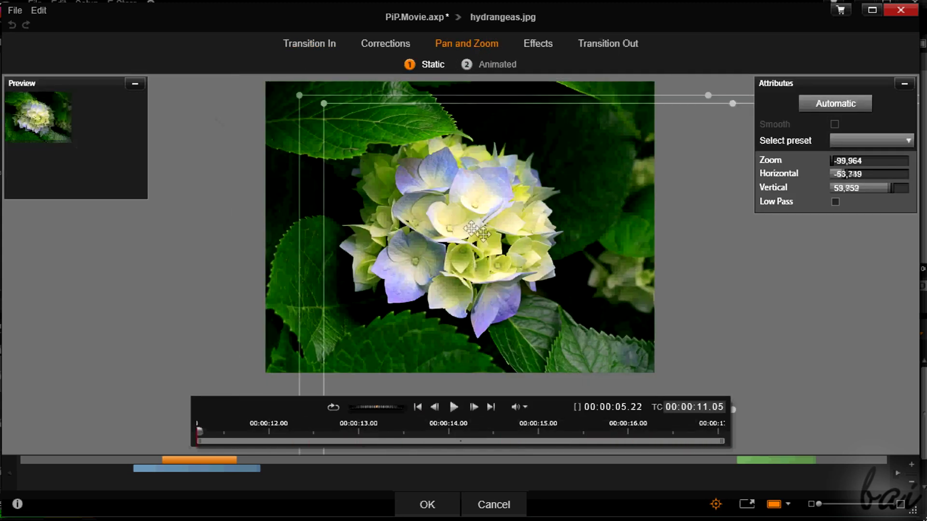
left_click_drag(478, 230, 292, 208)
left_click(309, 43)
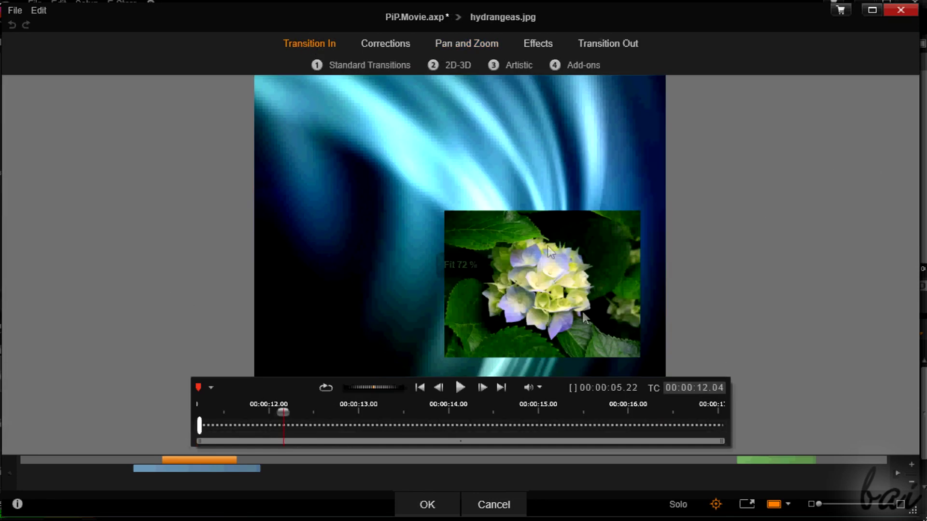
left_click(428, 505)
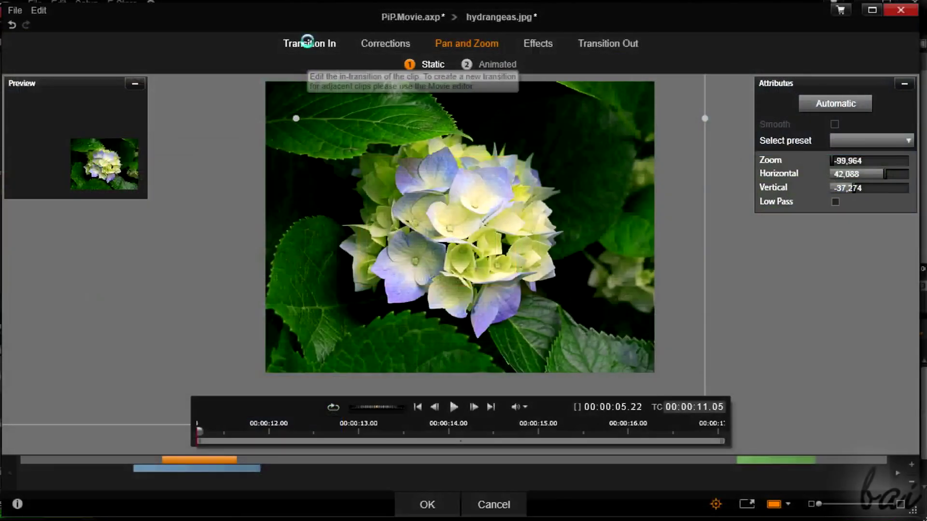
left_click(308, 43)
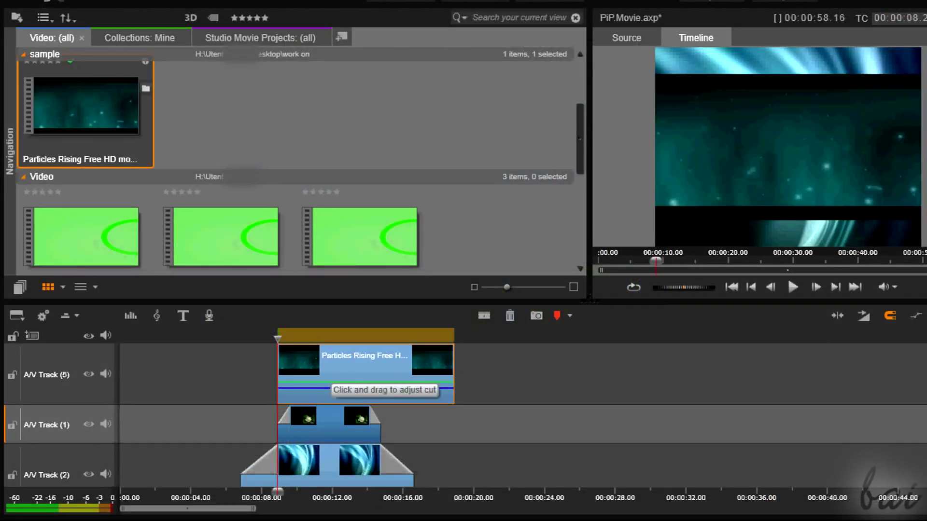
- Trim the Particles Rising clip on A/V Track (5) to the Hydrangeas clip's end and add opening and closing fades
left_click_drag(452, 381, 380, 381)
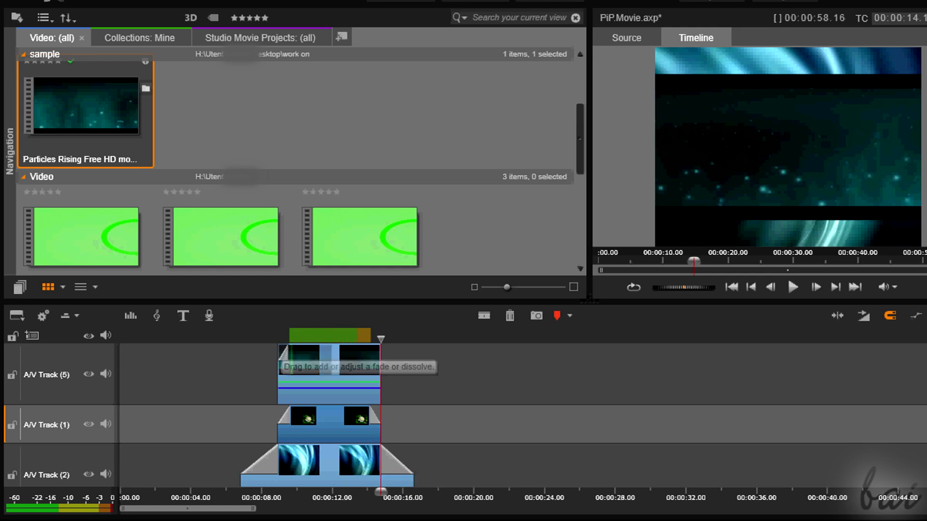
left_click_drag(278, 346, 290, 345)
left_click_drag(379, 346, 370, 347)
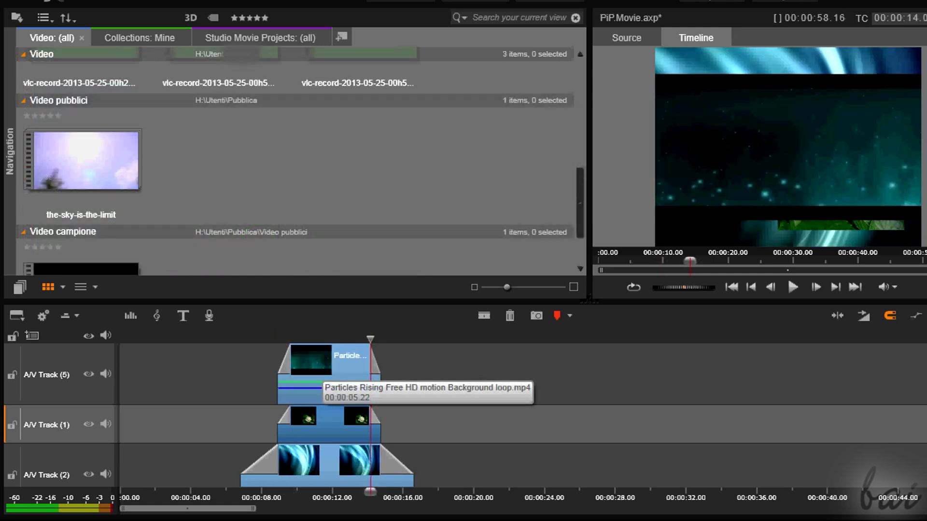
- Apply the Studio PIP effect from the 2D-3D group to the Particles Rising clip
double_click(321, 373)
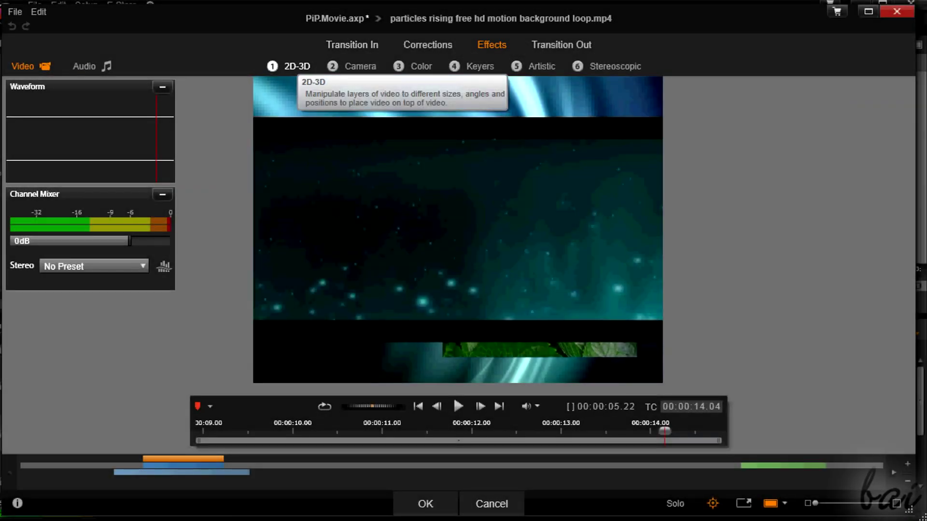
left_click(292, 67)
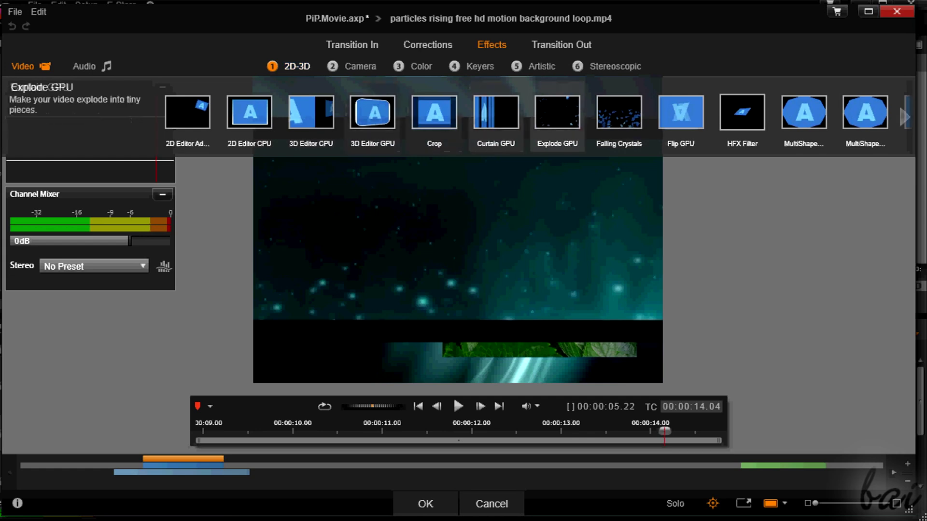
left_click(906, 116)
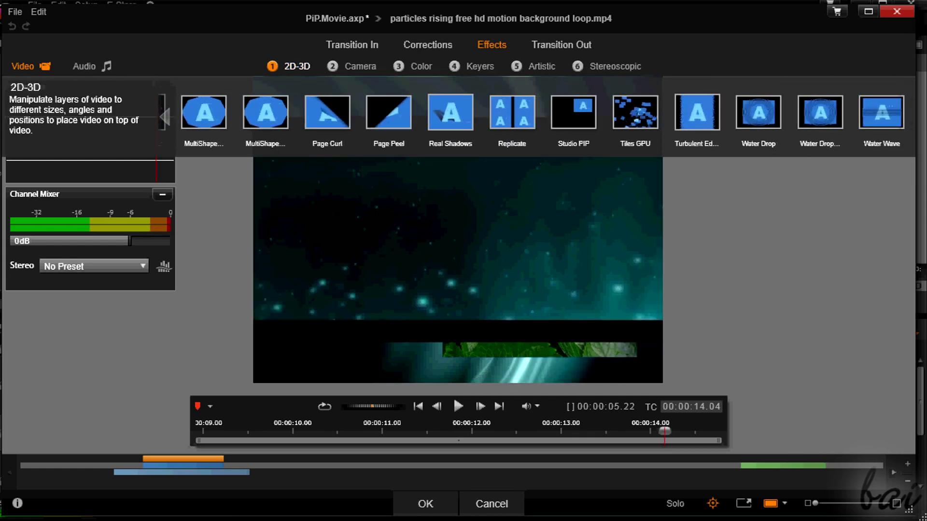
left_click(574, 113)
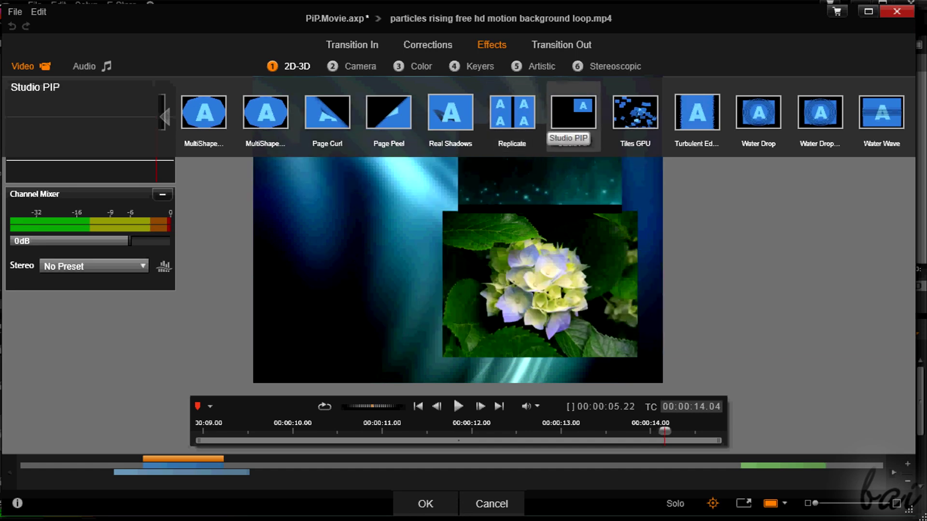
left_click(573, 116)
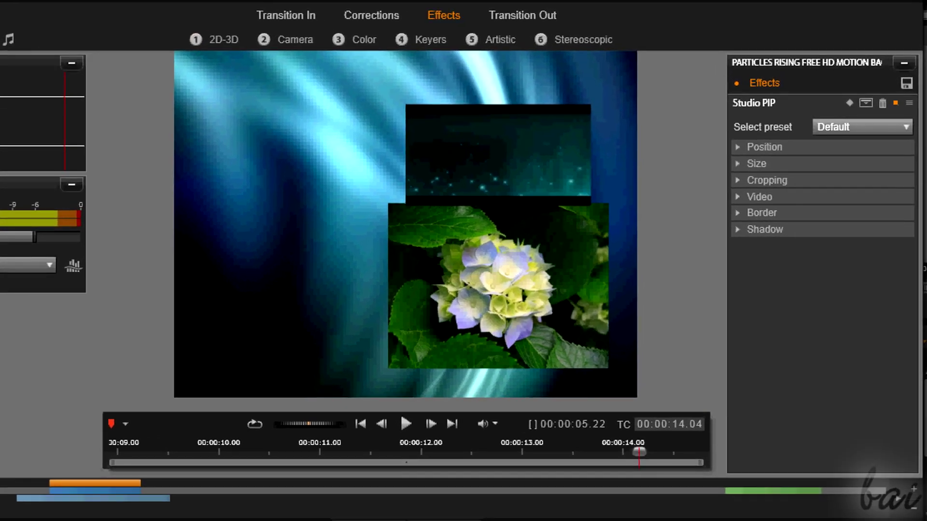
- Set the Particles Rising overlay's position to horizontal -17 and vertical 20,9, and its size to width 53,5 and height 58
left_click(776, 161)
left_click_drag(849, 165, 848, 165)
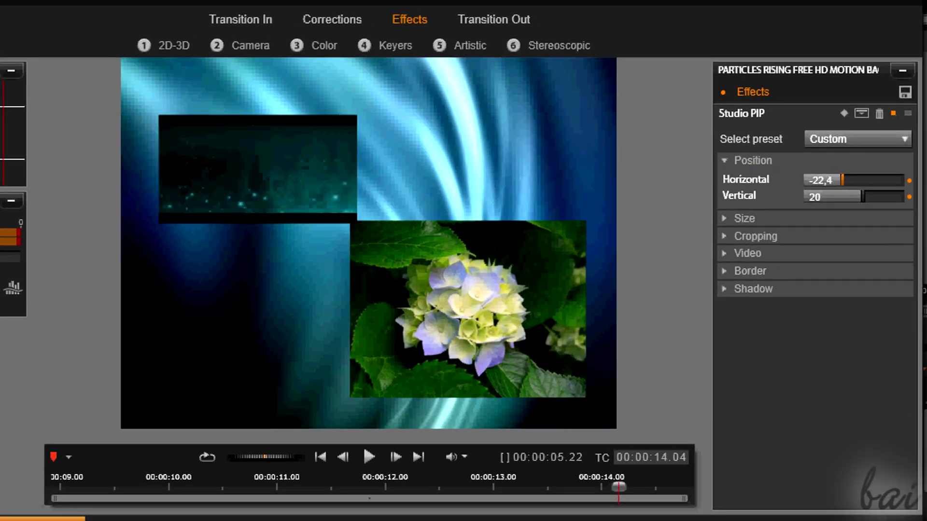
left_click_drag(862, 196, 866, 196)
left_click(744, 218)
left_click_drag(824, 238, 832, 254)
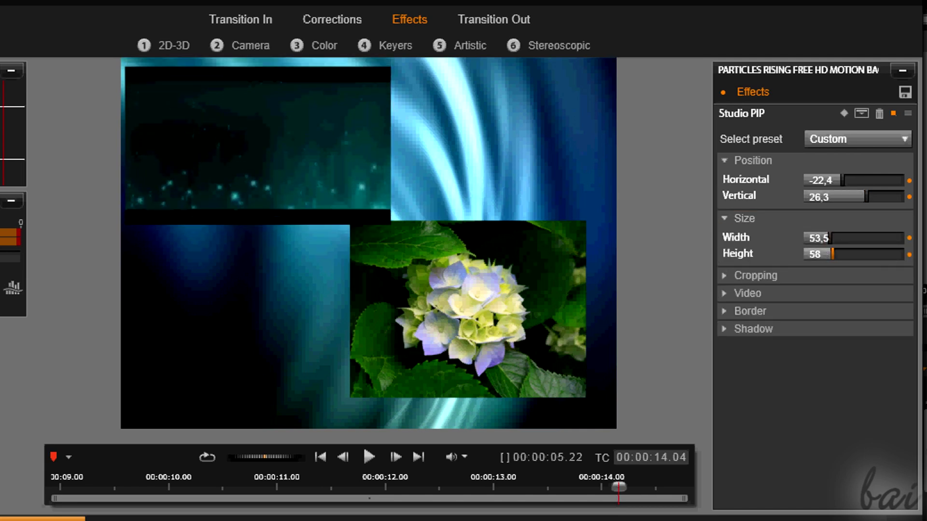
left_click_drag(865, 196, 844, 180)
- Crop the Particles Rising overlay by 18,8 at the top and 21,6 at the bottom, and round its corners
left_click(755, 275)
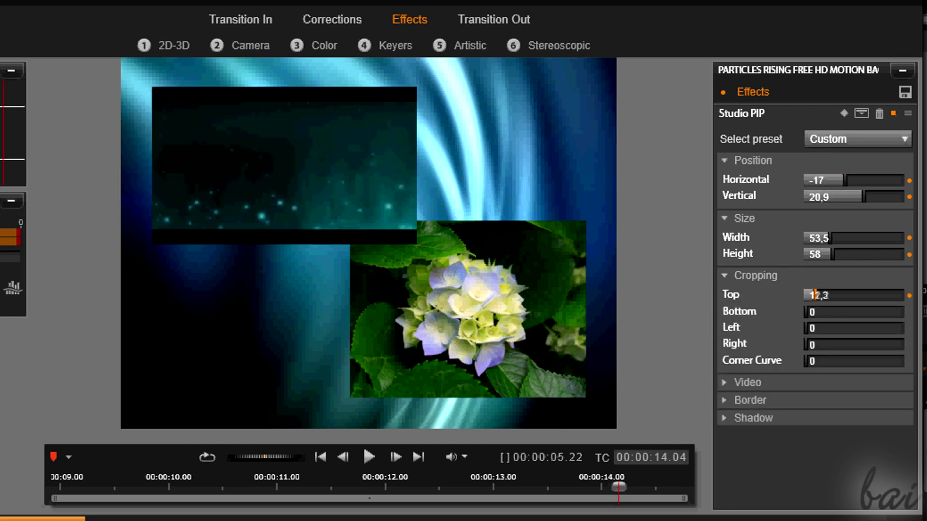
left_click_drag(805, 312, 823, 295)
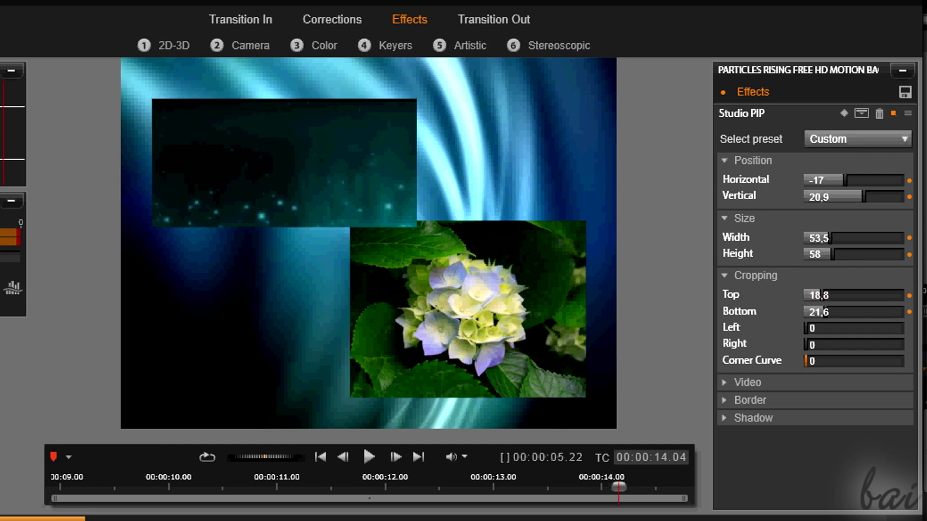
left_click(755, 276)
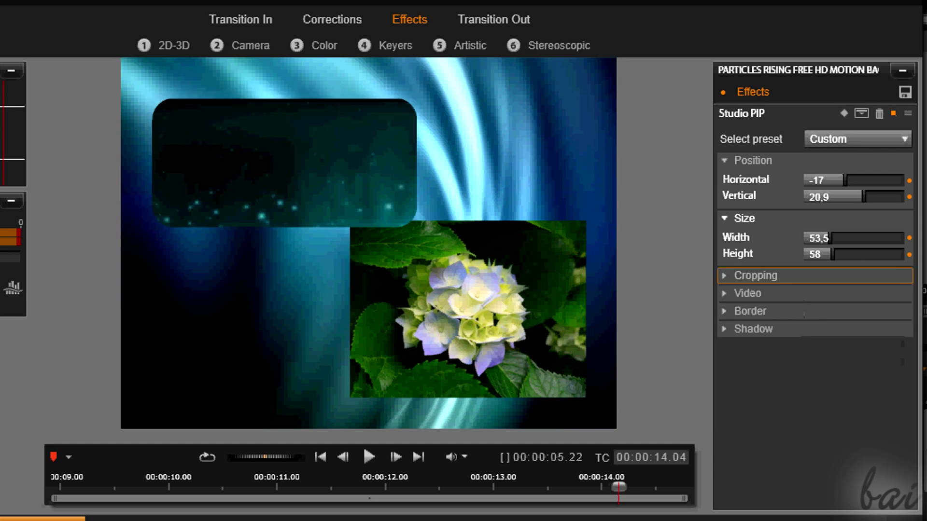
- Give the Particles Rising overlay a white border with width 5,2 and height 4,1
left_click(744, 218)
left_click(752, 160)
left_click(749, 230)
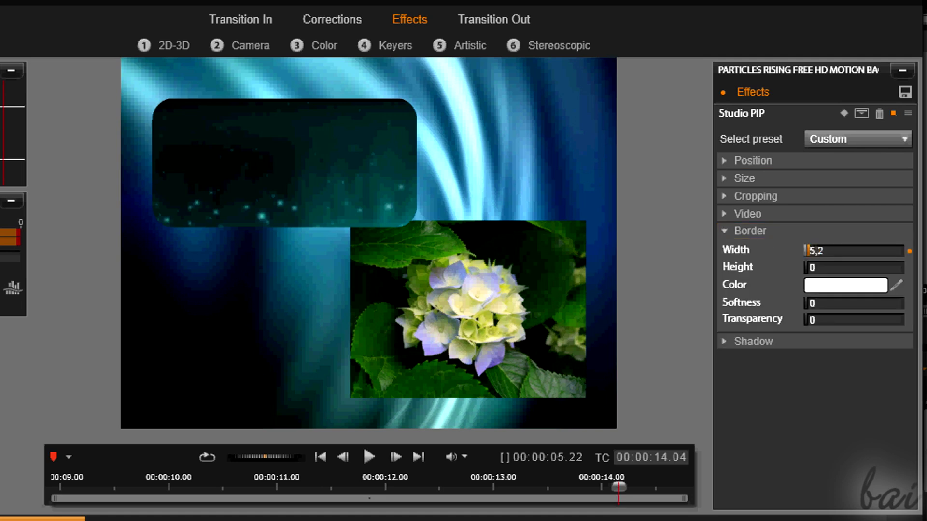
left_click_drag(812, 267, 809, 267)
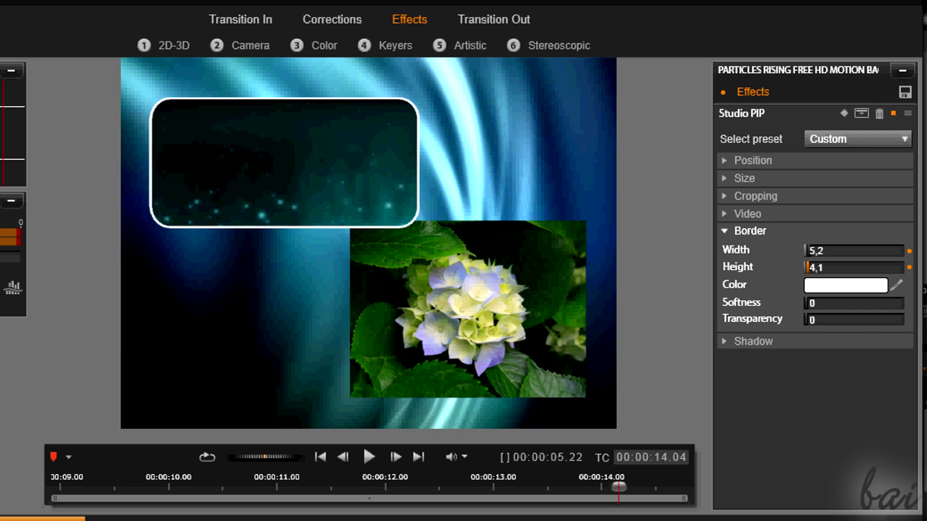
- Add a soft black shadow to the overlay with horizontal offset 6,5, vertical offset 8,4 and transparency 35,3
left_click(753, 341)
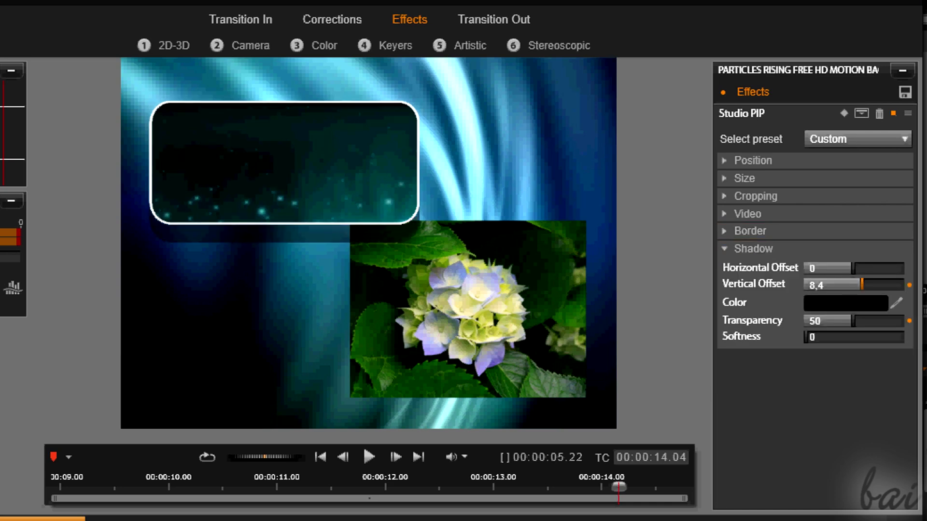
left_click_drag(852, 269, 858, 269)
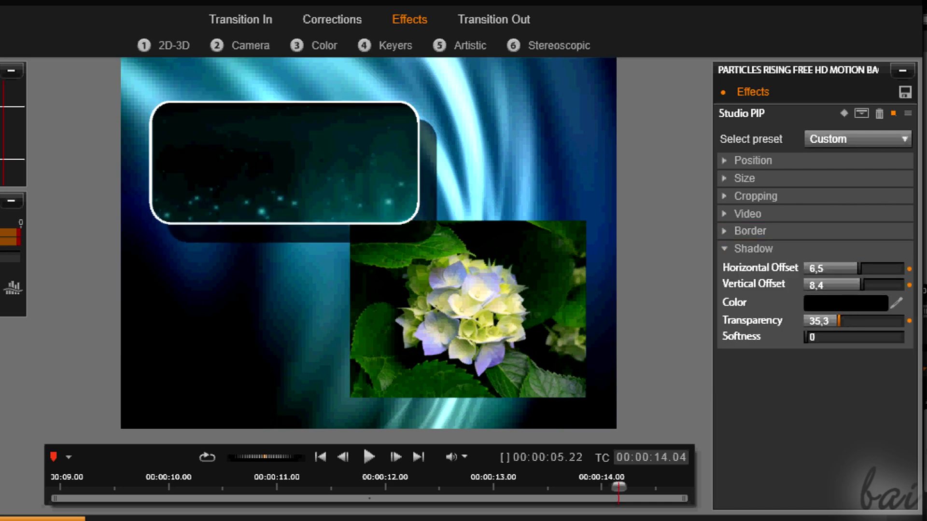
left_click_drag(806, 337, 828, 337)
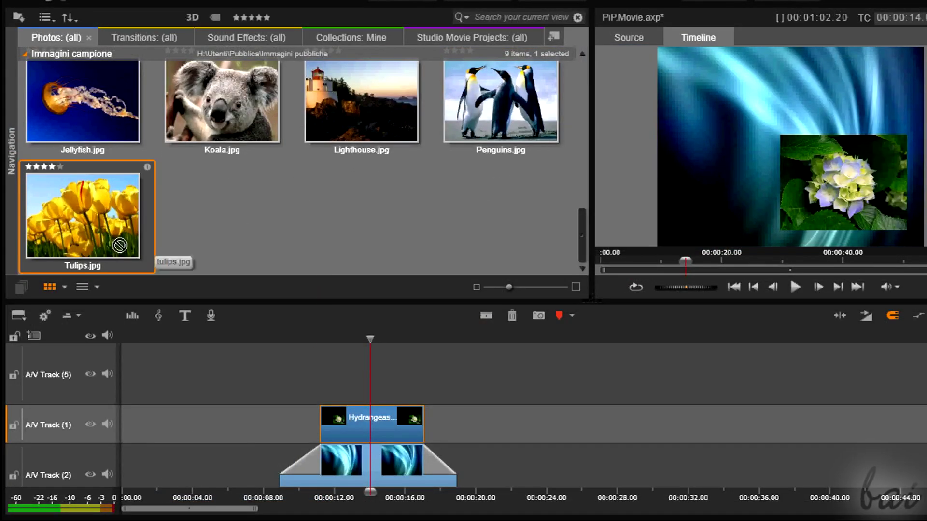
- Place Tulips.jpg on A/V Track (5) above the Hydrangeas clip and resize its picture with static Pan and Zoom
left_click_drag(119, 246, 322, 373)
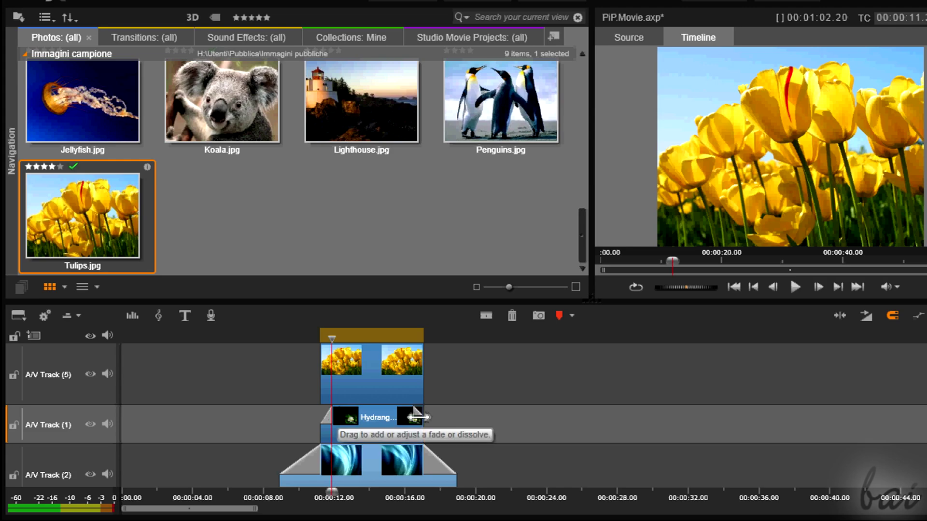
double_click(331, 355)
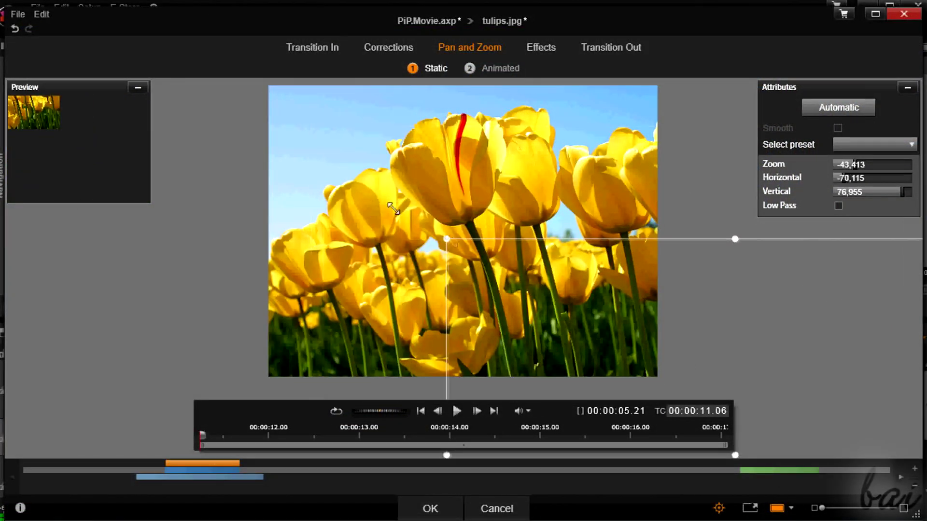
left_click_drag(394, 209, 244, 103)
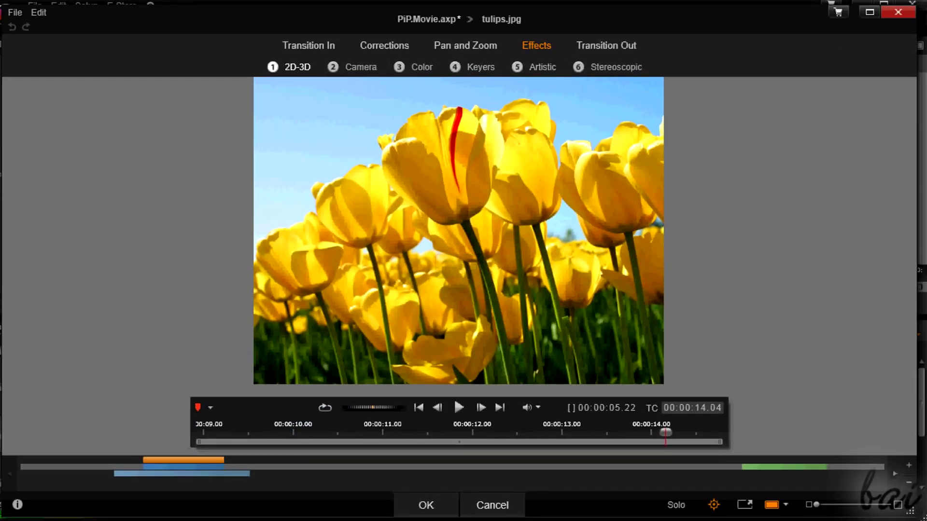
- Apply the Studio PIP effect to the Tulips clip and shift its picture towards the left of the frame
left_click(297, 67)
left_click(905, 118)
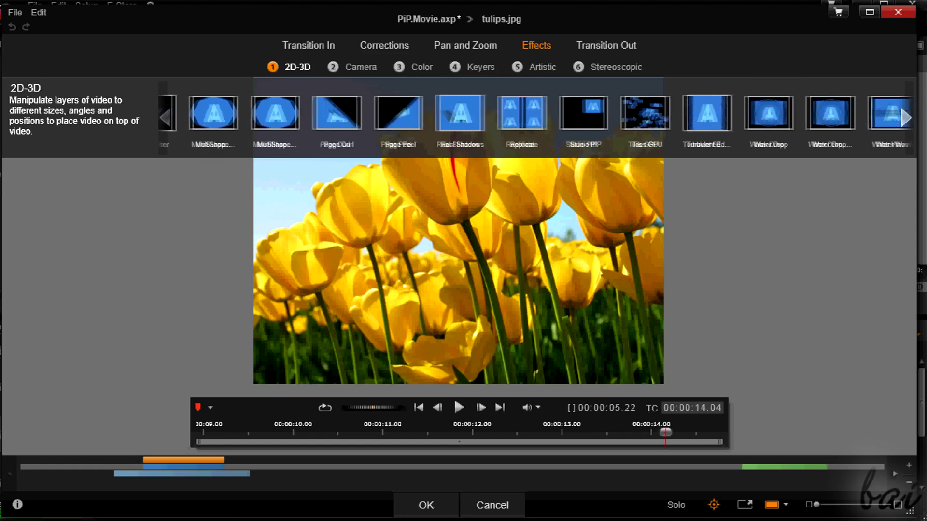
left_click(574, 114)
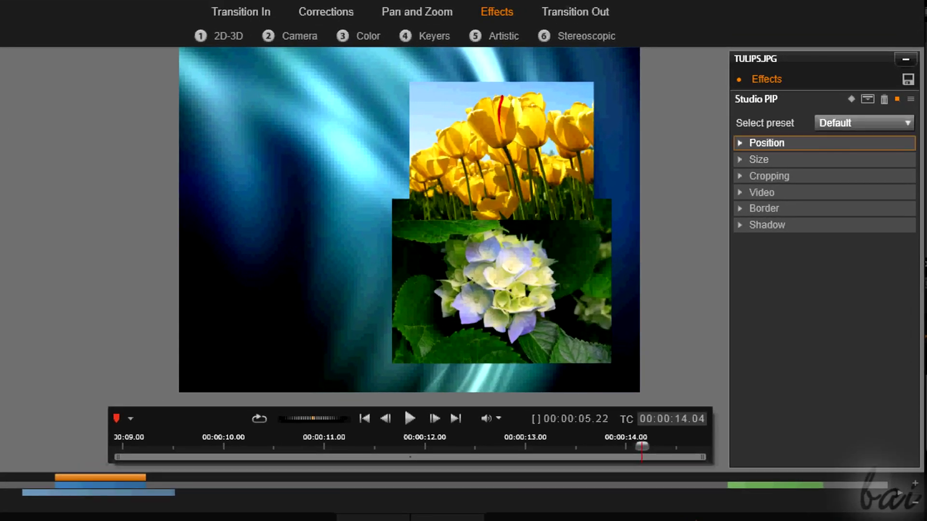
left_click(767, 143)
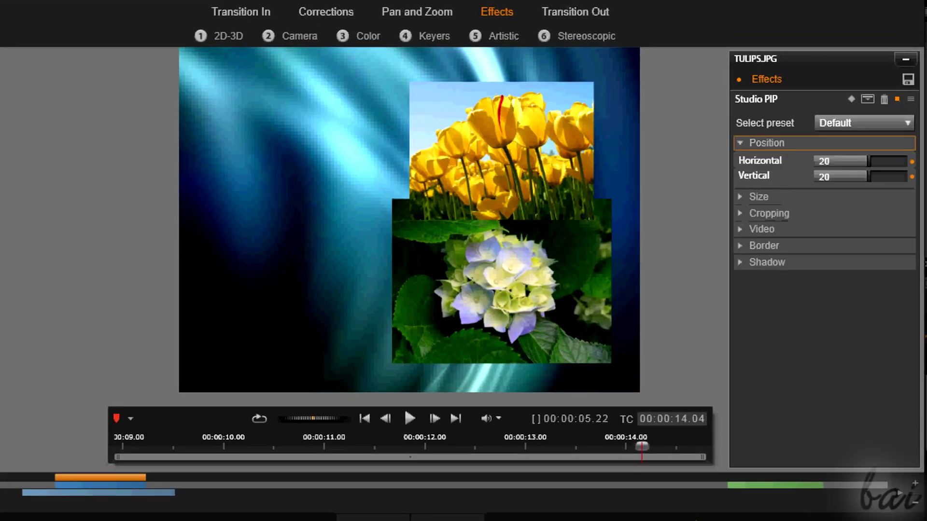
left_click_drag(865, 161, 849, 161)
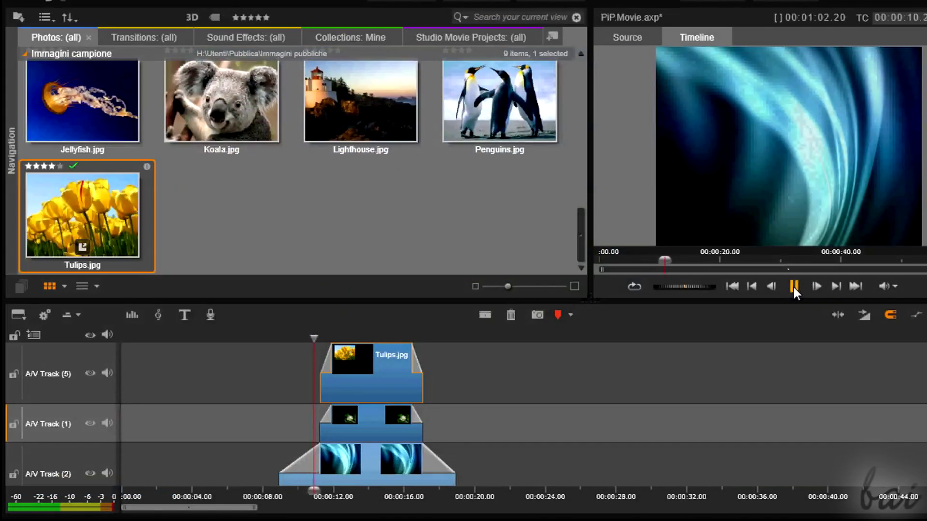